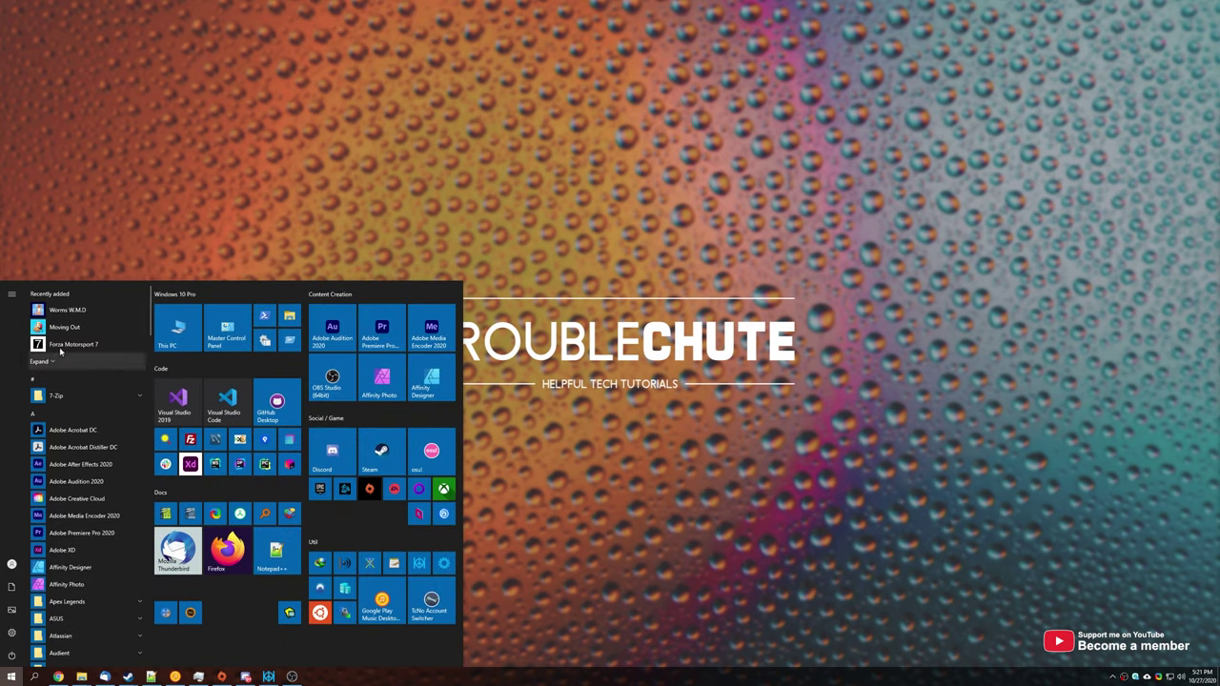
# Step: Browse the Start app list, expanding and collapsing MSI Afterburner and testing entry moves and menu width
pyautogui.scroll(-5, 65, 343)
pyautogui.scroll(-5, 65, 343)
pyautogui.scroll(-5, 65, 345)
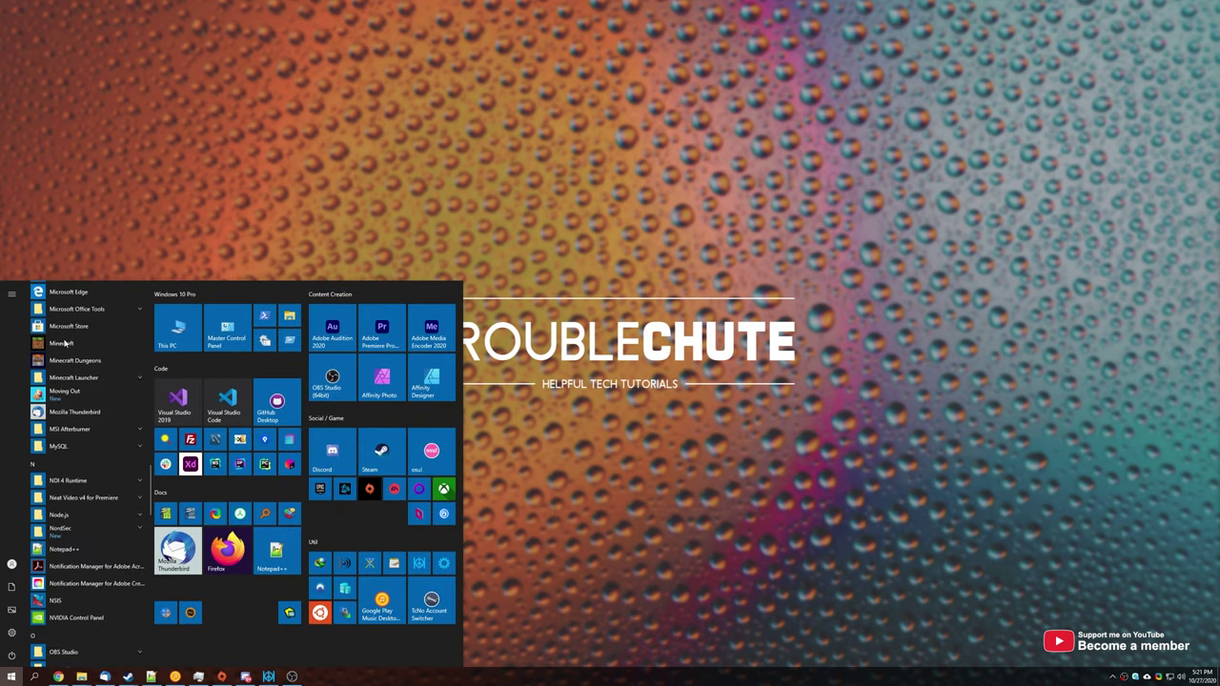
pyautogui.click(87, 429)
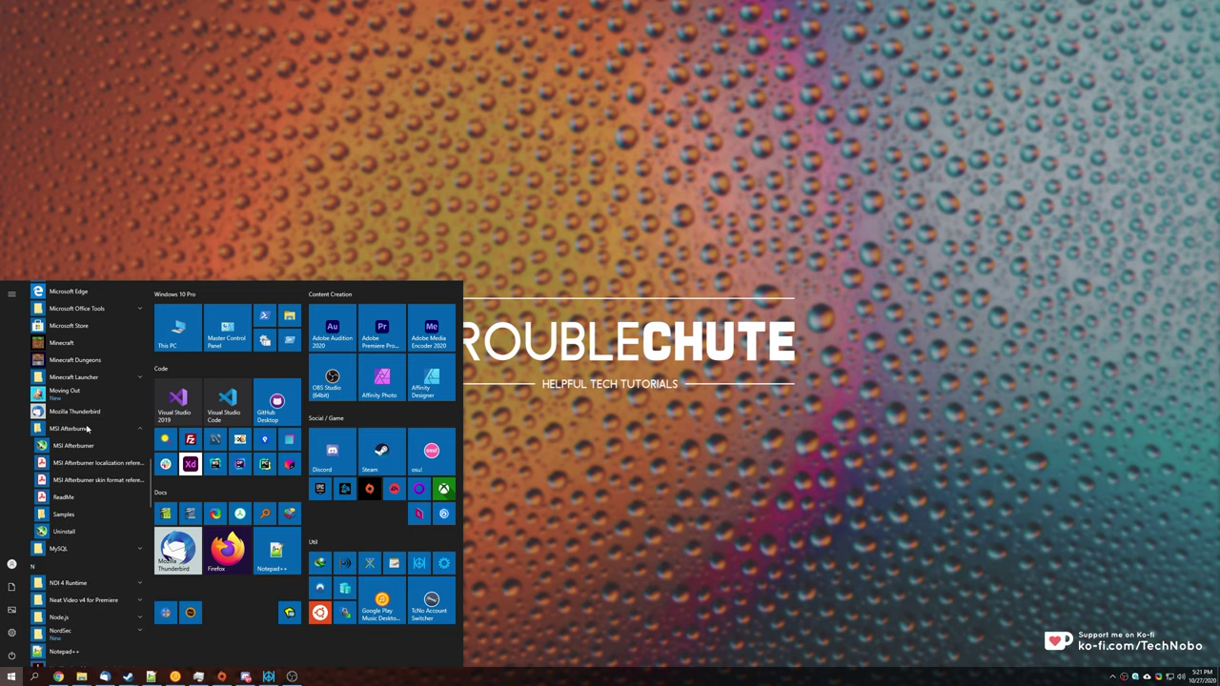
pyautogui.click(92, 430)
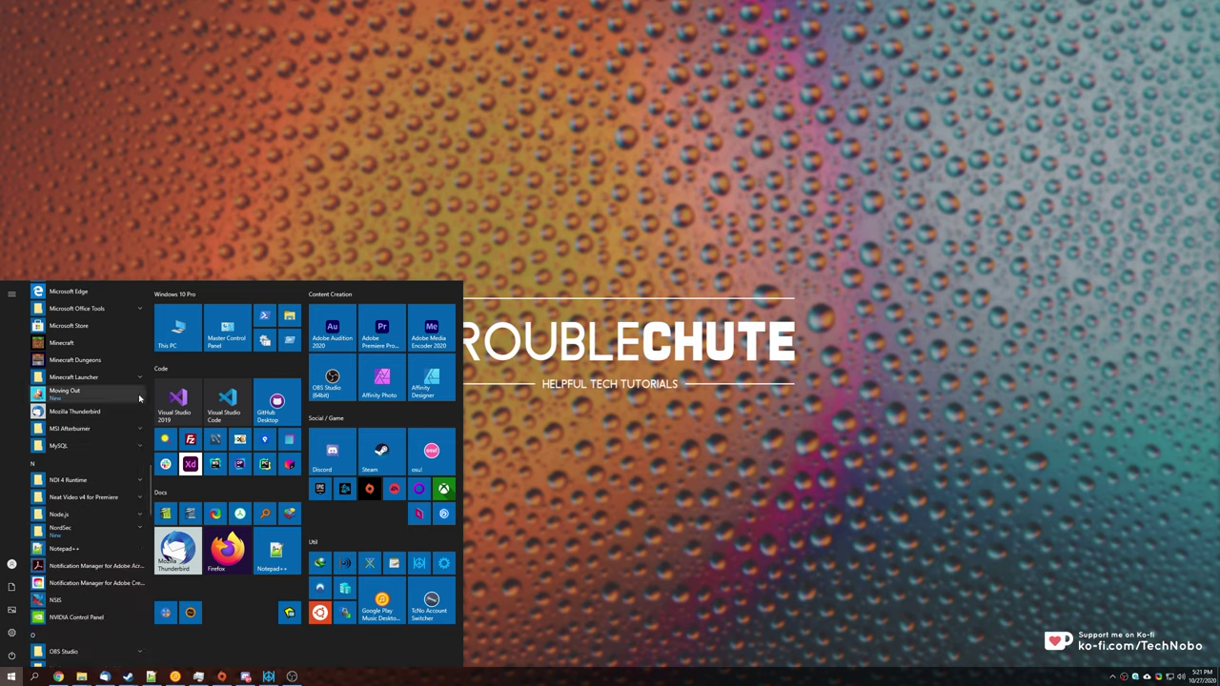
pyautogui.moveTo(69, 345)
pyautogui.mouseDown()
pyautogui.moveTo(363, 370)
pyautogui.moveTo(83, 350)
pyautogui.mouseUp()
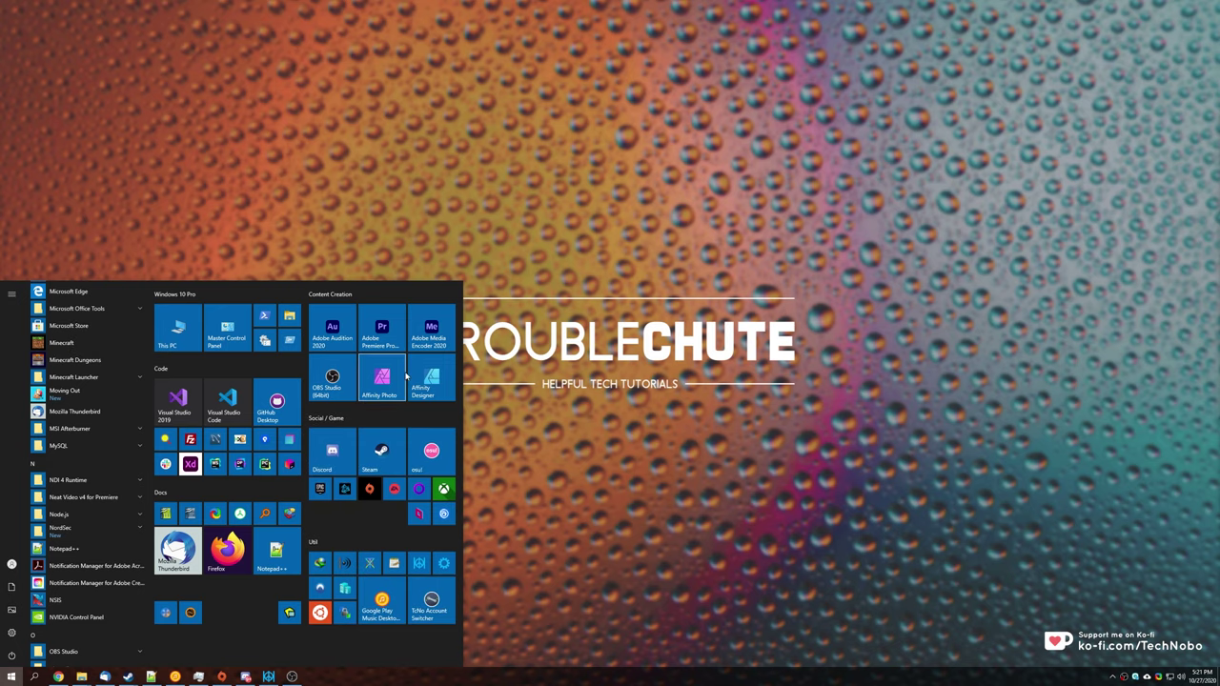
pyautogui.moveTo(461, 353)
pyautogui.mouseDown()
pyautogui.moveTo(496, 382)
pyautogui.moveTo(463, 347)
pyautogui.mouseUp()
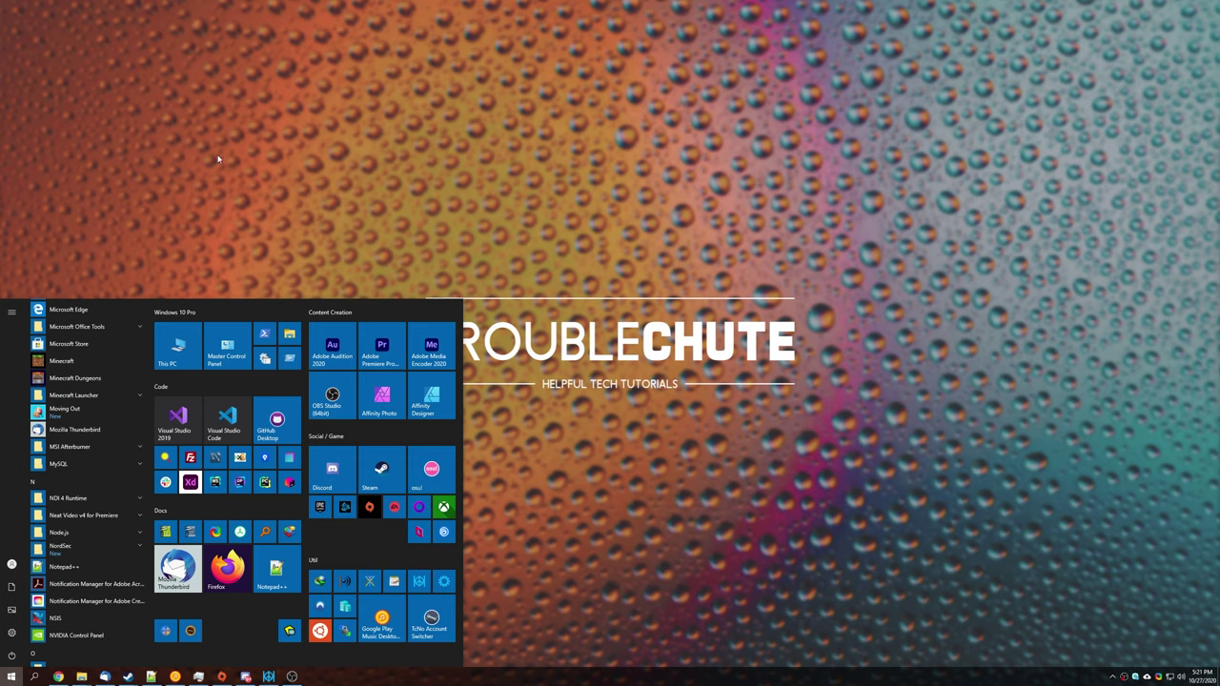
# Step: Close Start, launch waifu2x-caffe from its desktop shortcut, and select the shortcut
pyautogui.click(191, 117)
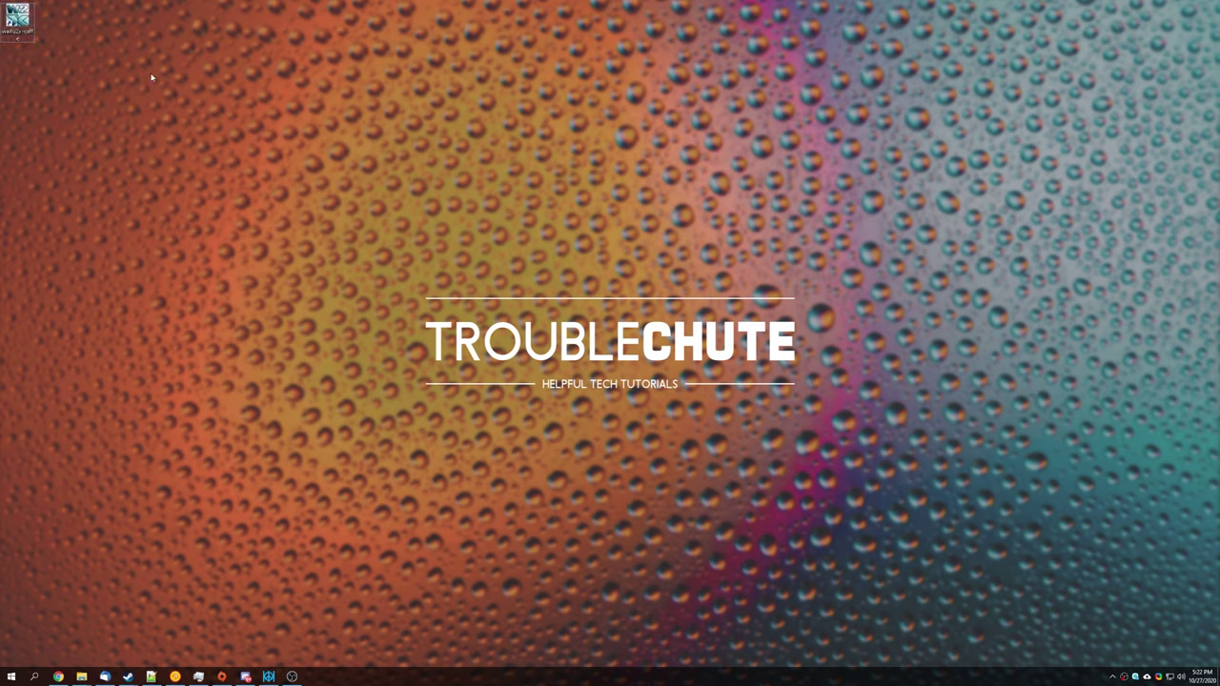
pyautogui.doubleClick(23, 27)
pyautogui.click(19, 19)
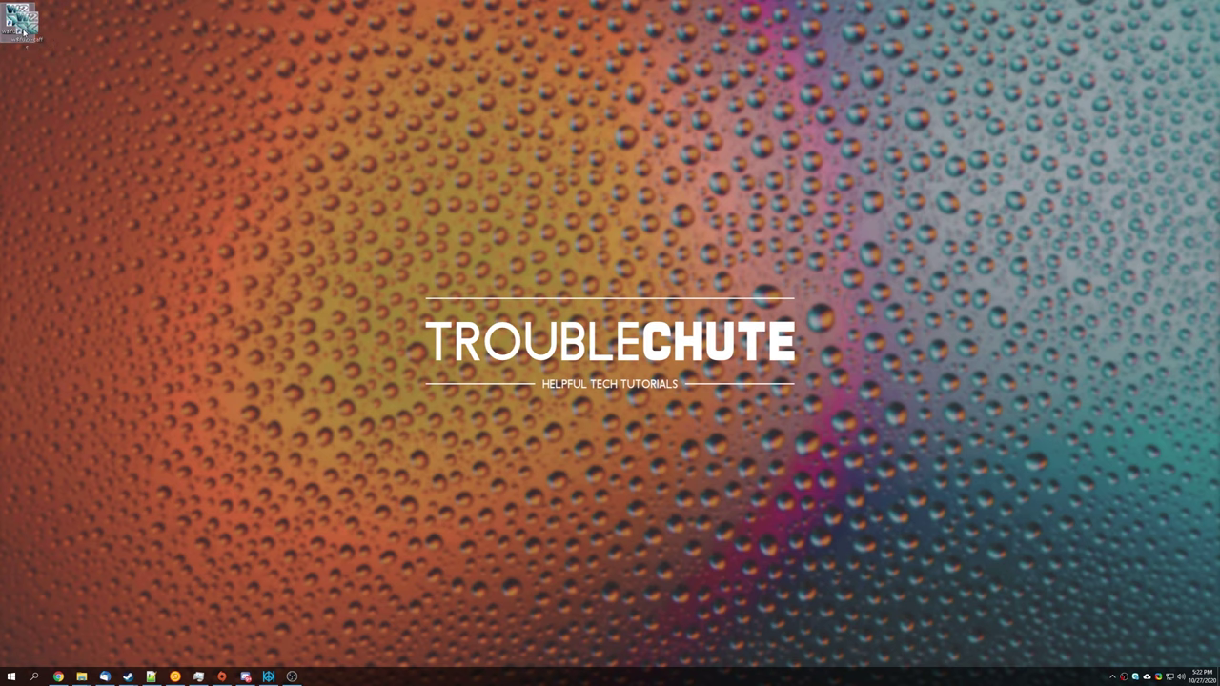
pyautogui.press('super')
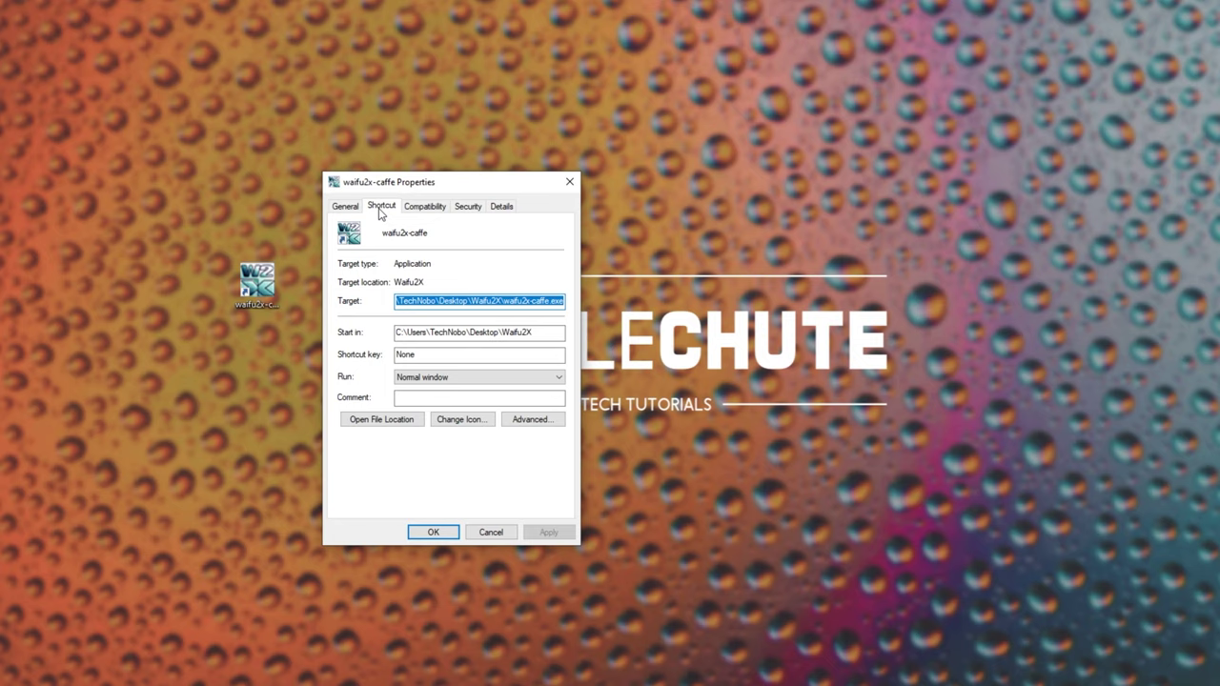
# Step: Review the Target field on the waifu2x-caffe shortcut's Shortcut tab
pyautogui.press('End')
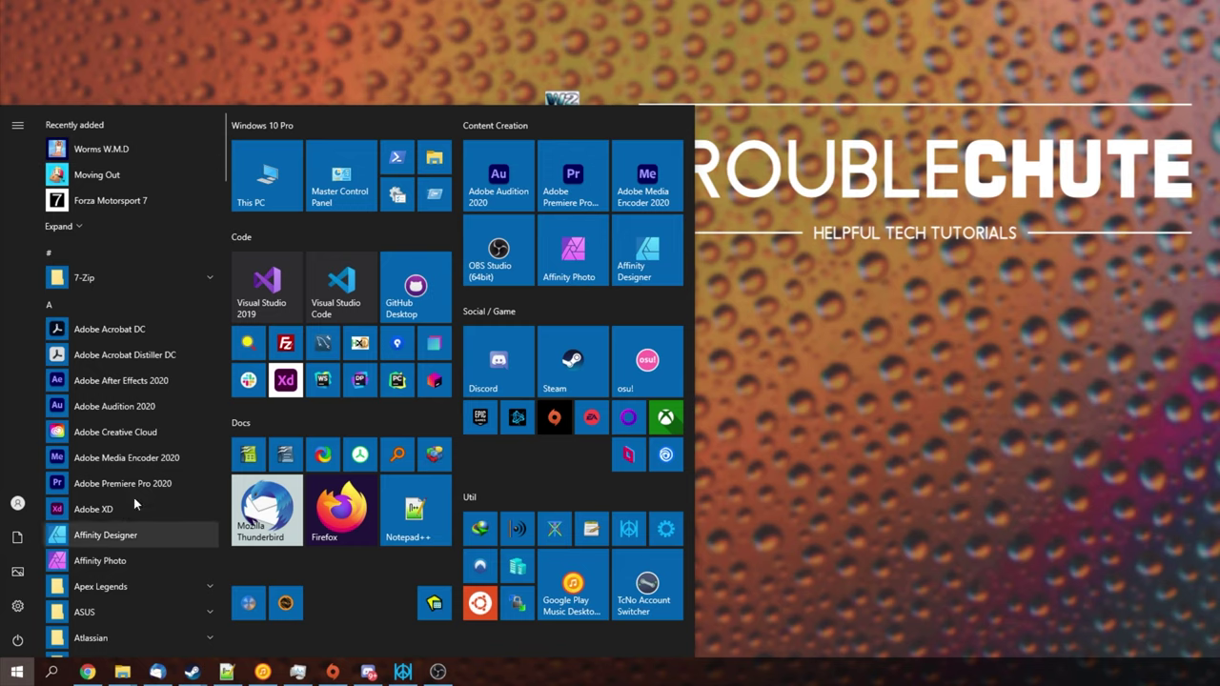
# Step: Use Adobe Acrobat DC's Open file location to reach the Start Menu Programs folder
pyautogui.rightClick(112, 332)
pyautogui.moveTo(195, 379)
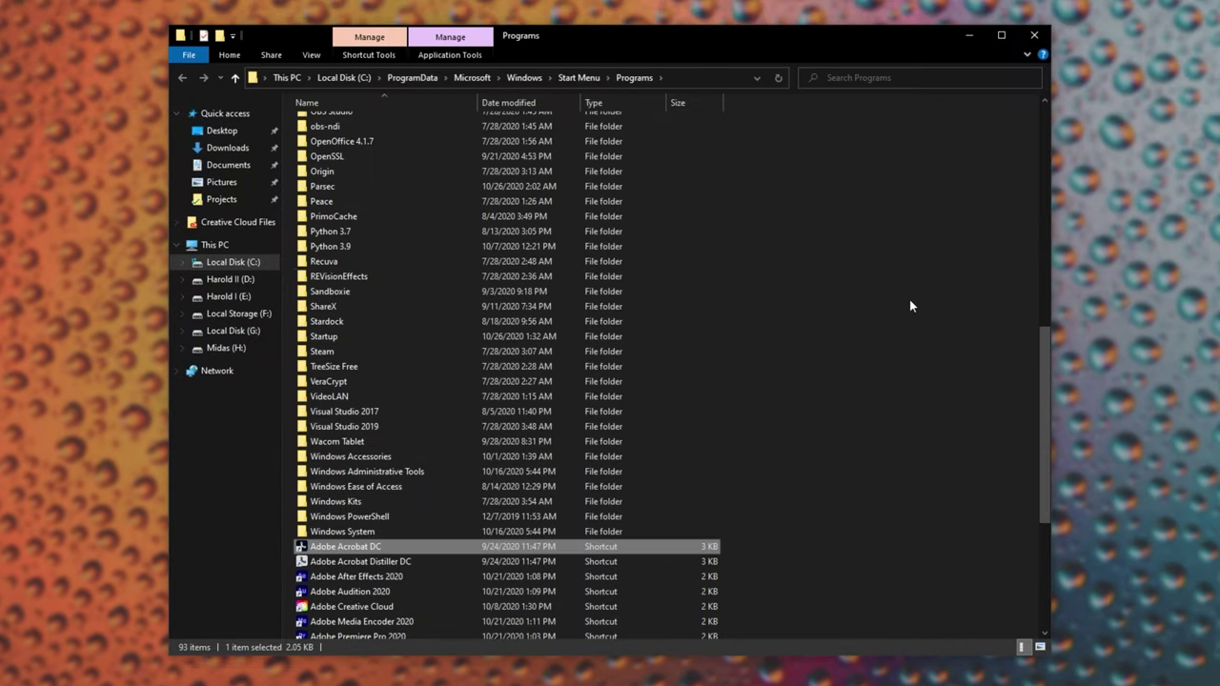
# Step: Browse the Applied Acoustics Systems and Apex Legends subfolders of Programs, then reopen Start
pyautogui.scroll(10, 909, 300)
pyautogui.scroll(5, 717, 237)
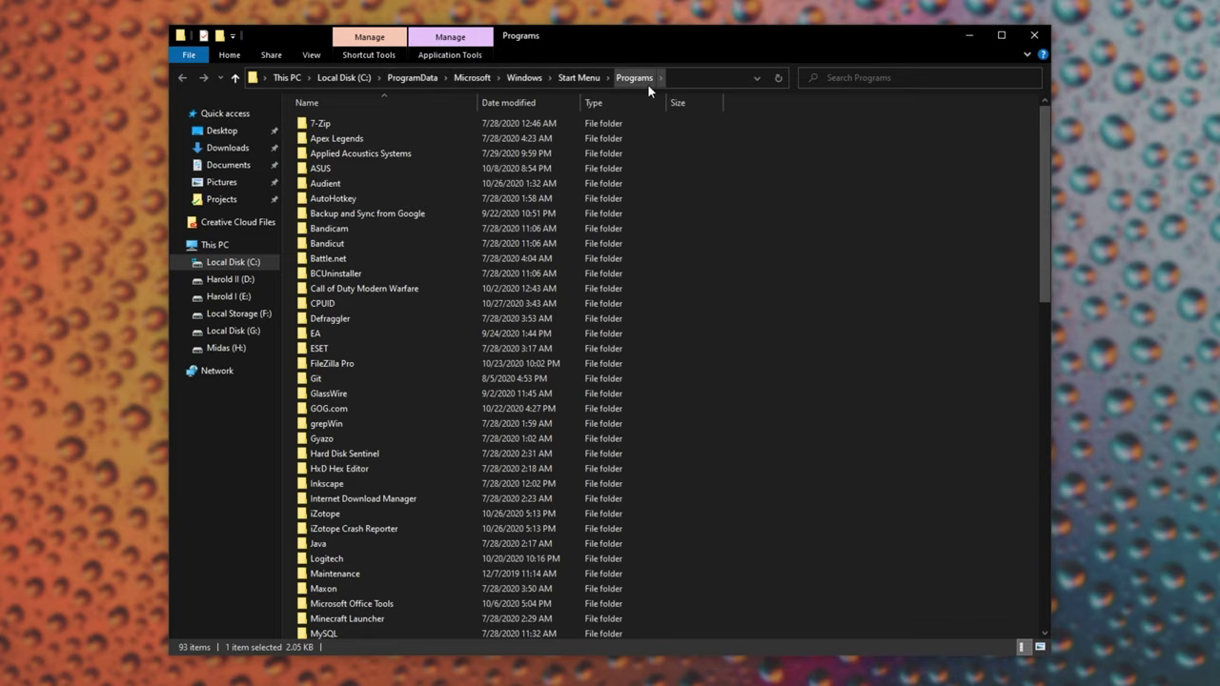
pyautogui.doubleClick(482, 154)
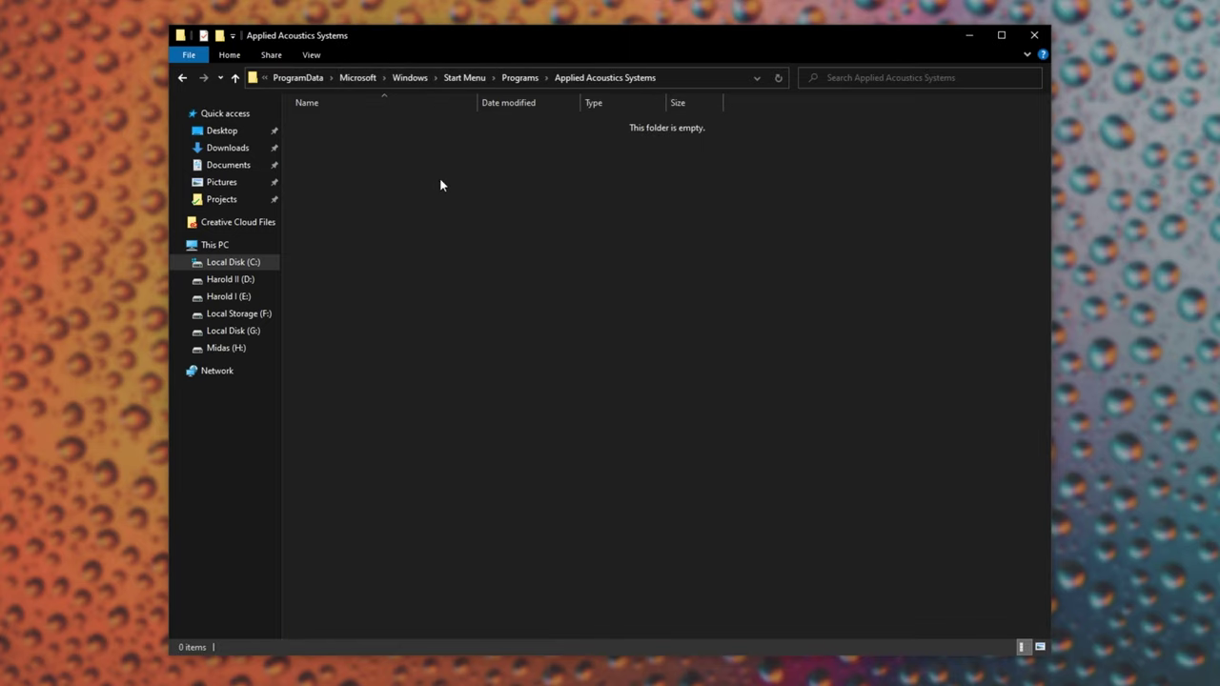
pyautogui.hotkey('alt', 'Left')
pyautogui.doubleClick(334, 136)
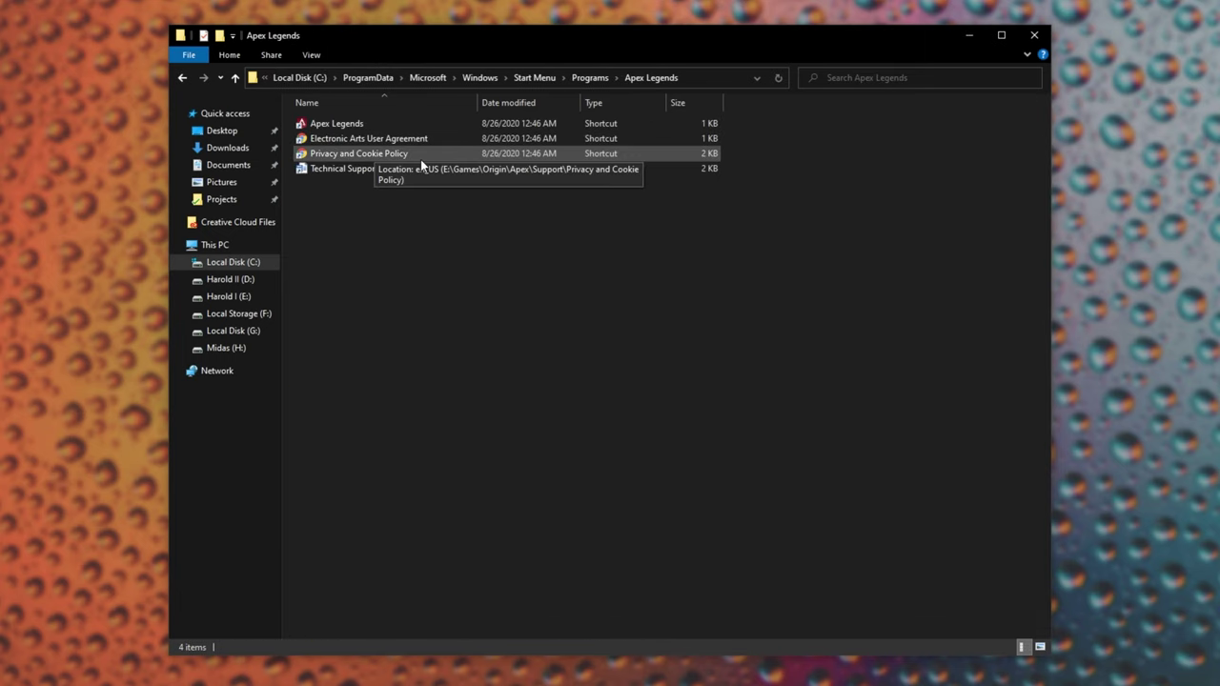
pyautogui.click(602, 78)
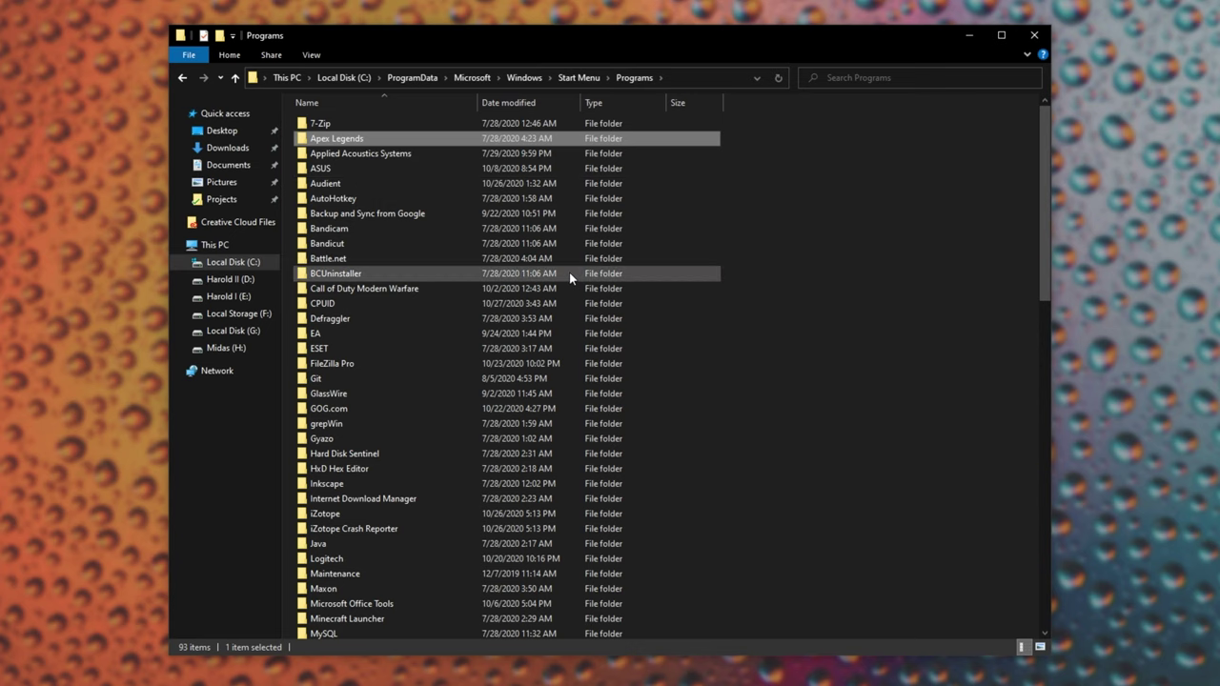
pyautogui.scroll(-20, 569, 271)
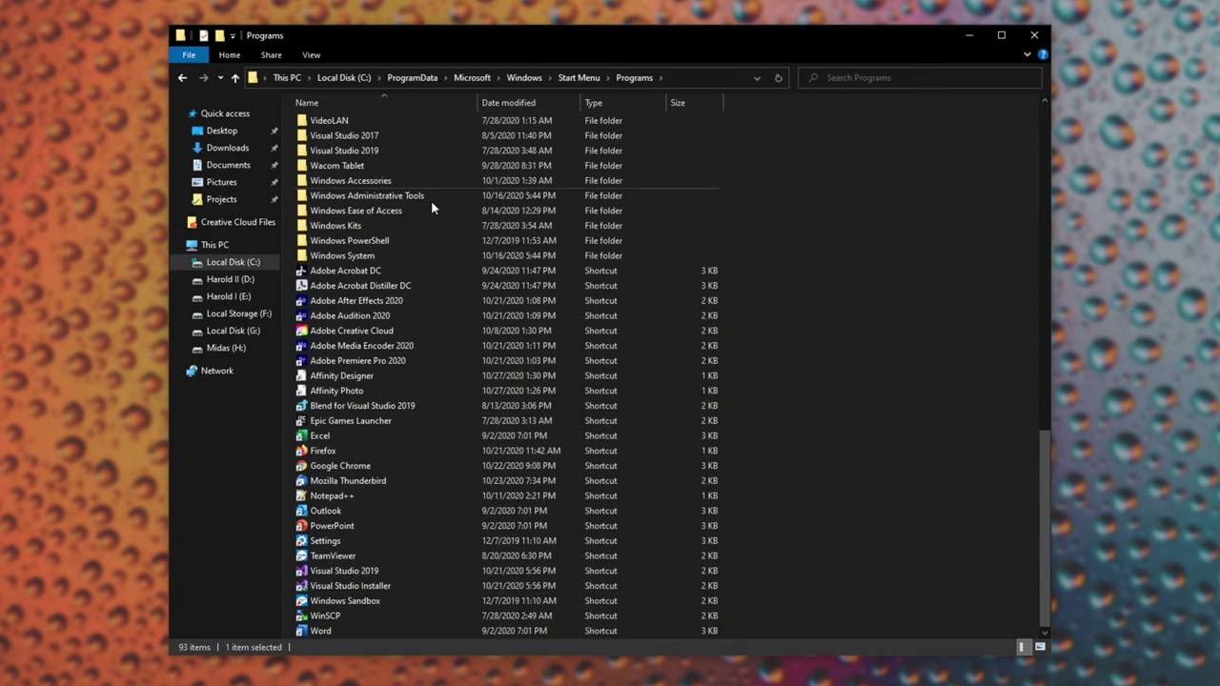
pyautogui.press('super')
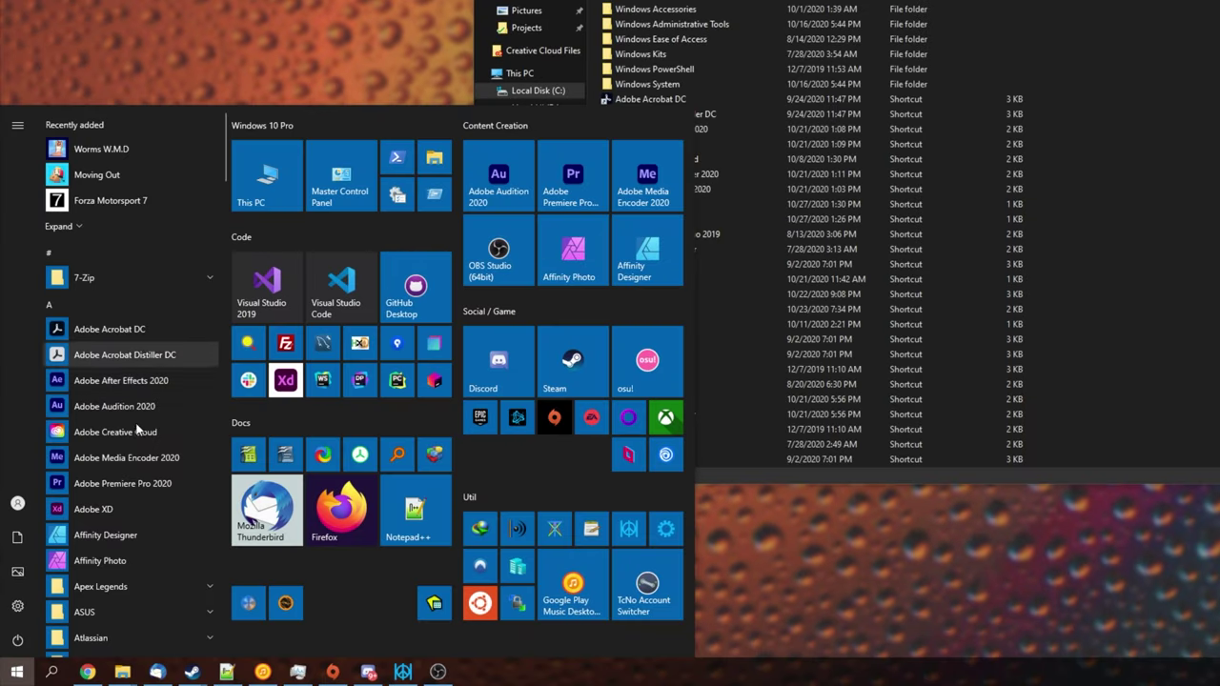
# Step: Paste the waifu2x-caffe shortcut into the Programs folder, approving the administrator access prompt
pyautogui.click(944, 390)
pyautogui.rightClick(807, 400)
pyautogui.click(864, 493)
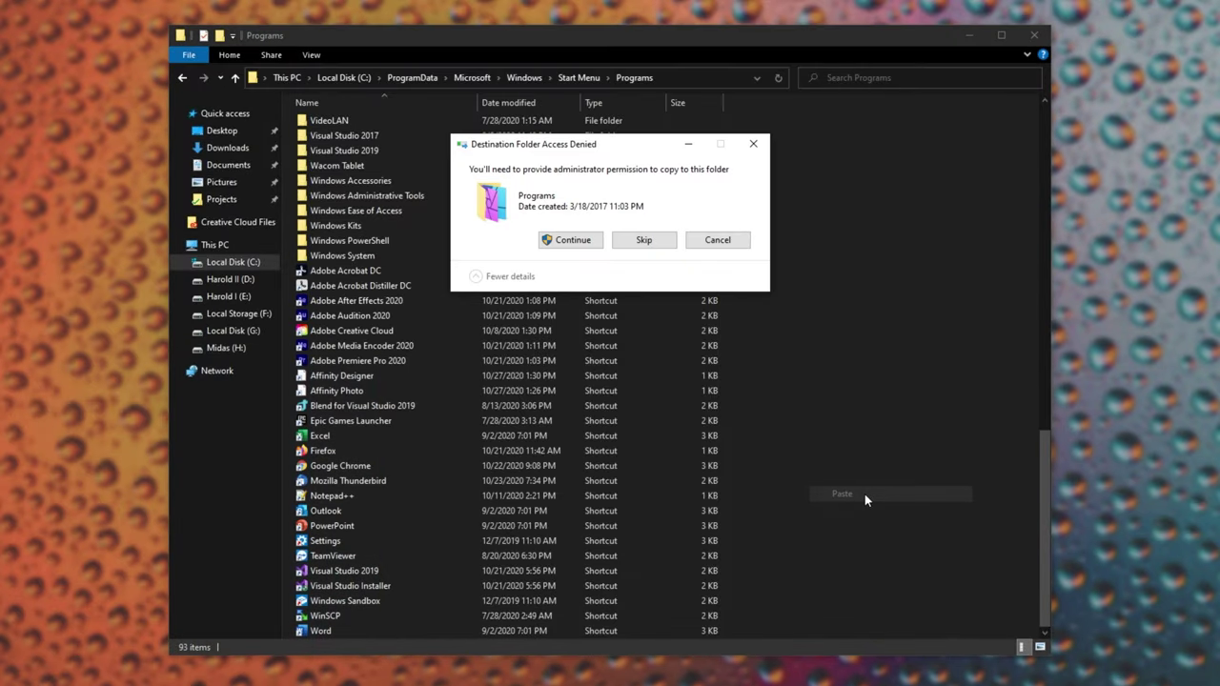
pyautogui.click(587, 250)
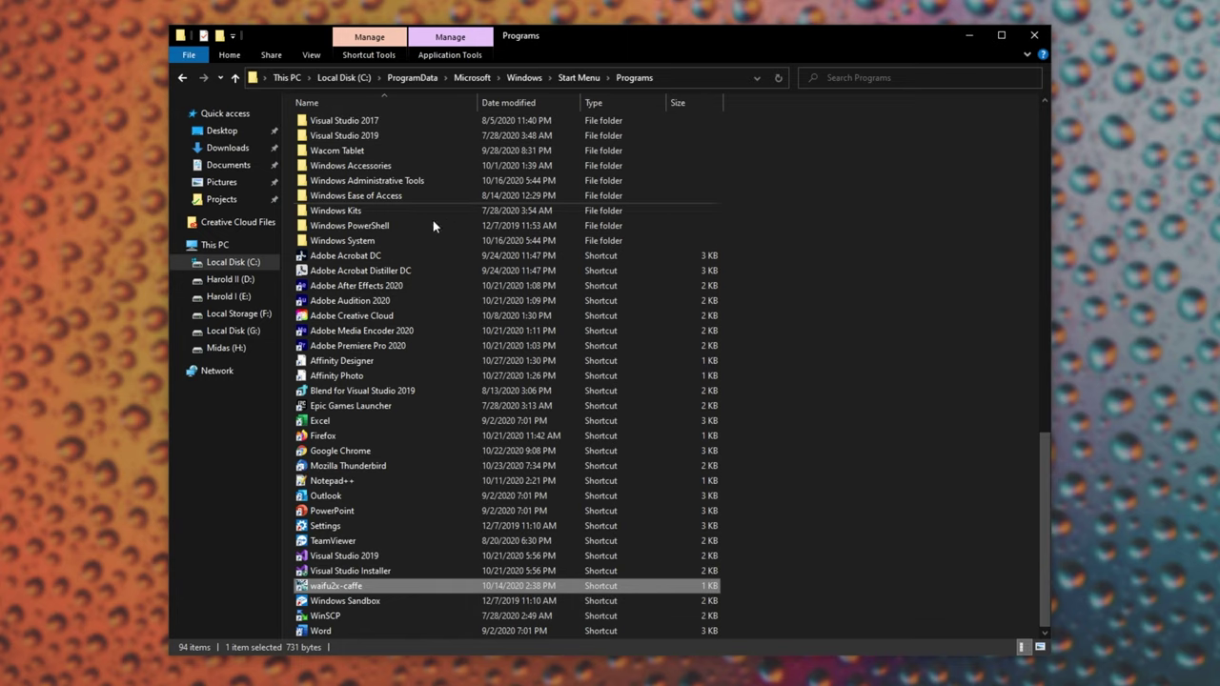
pyautogui.press('super')
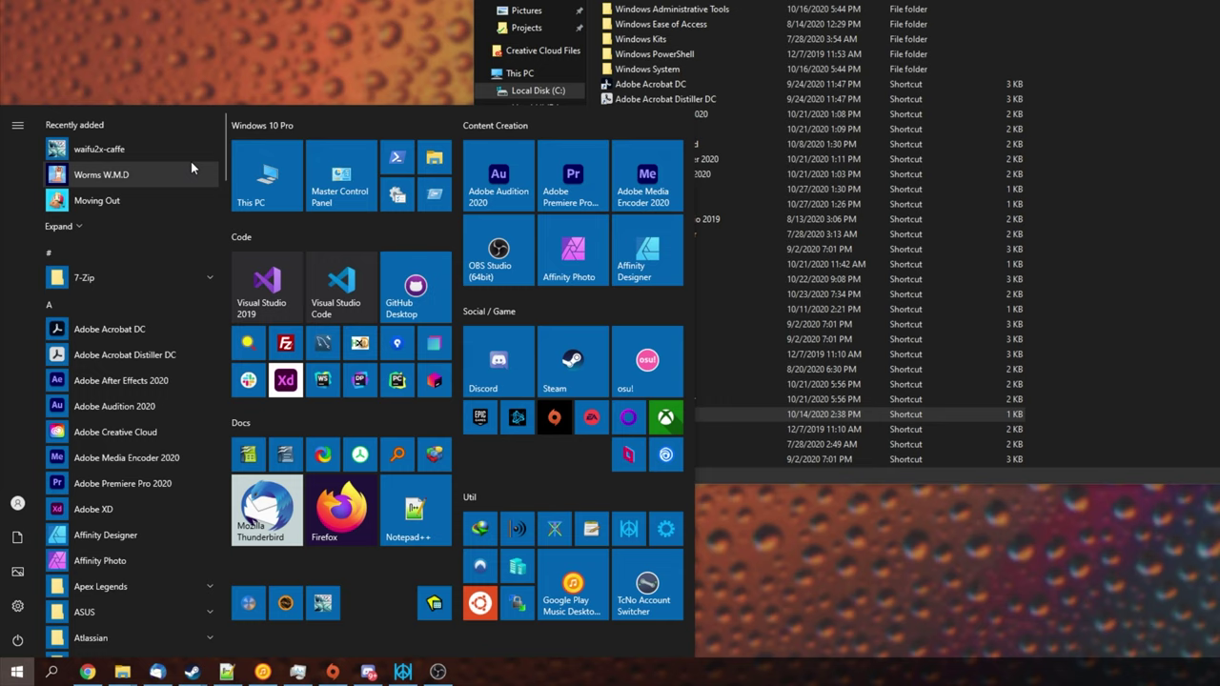
# Step: Scroll the Start app list to the W section showing the new waifu2x-caffe entry
pyautogui.scroll(-2, 221, 179)
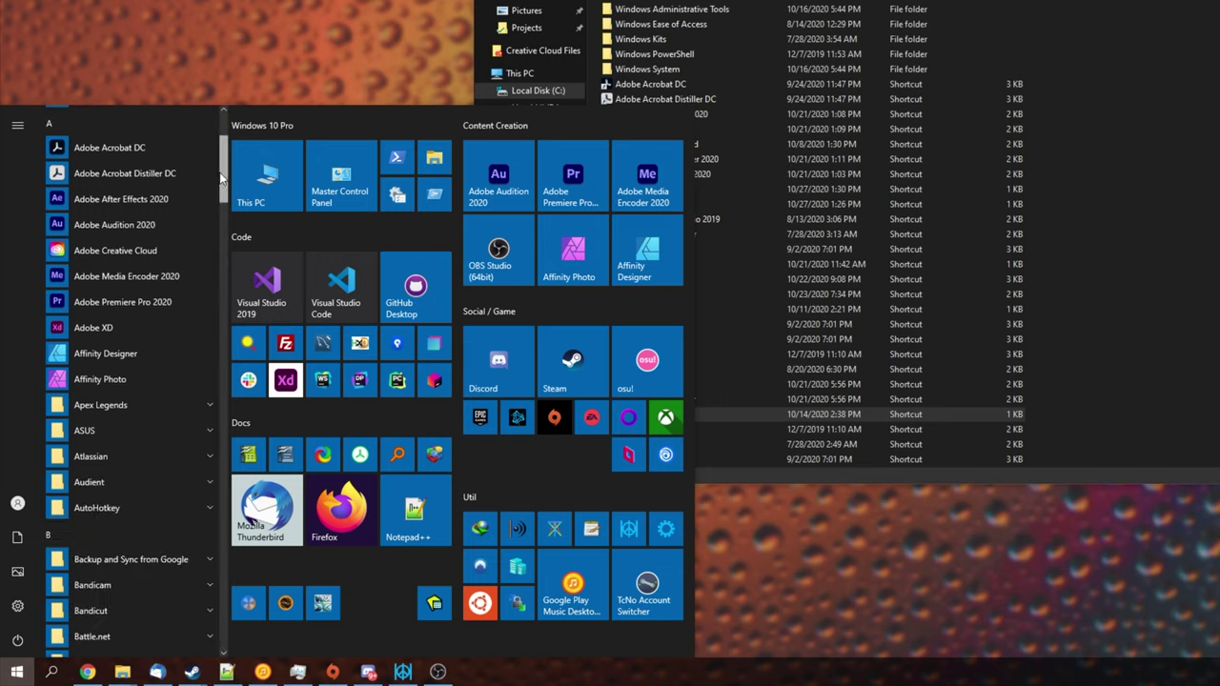
pyautogui.moveTo(221, 179)
pyautogui.mouseDown()
pyautogui.moveTo(198, 496)
pyautogui.moveTo(218, 596)
pyautogui.mouseUp()
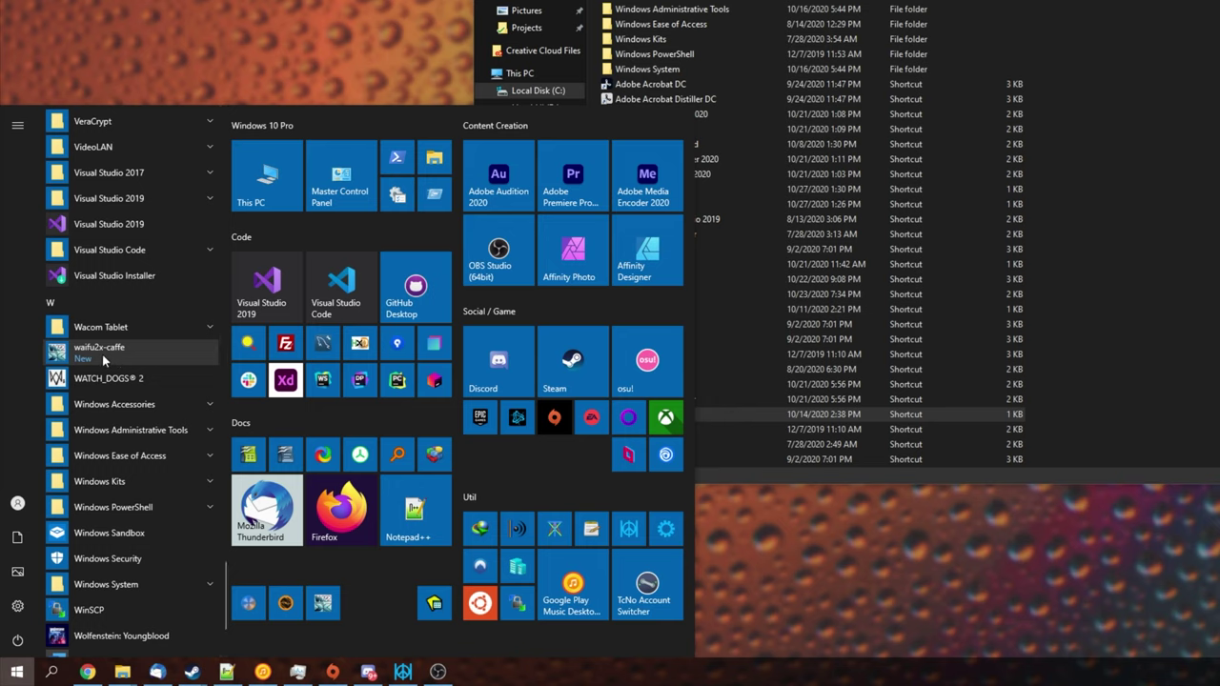
# Step: Pin waifu2x-caffe as a Start tile in the bottom row, after trial pins and unpins
pyautogui.moveTo(96, 355)
pyautogui.mouseDown()
pyautogui.moveTo(520, 417)
pyautogui.moveTo(524, 465)
pyautogui.mouseUp()
pyautogui.rightClick(137, 358)
pyautogui.click(204, 373)
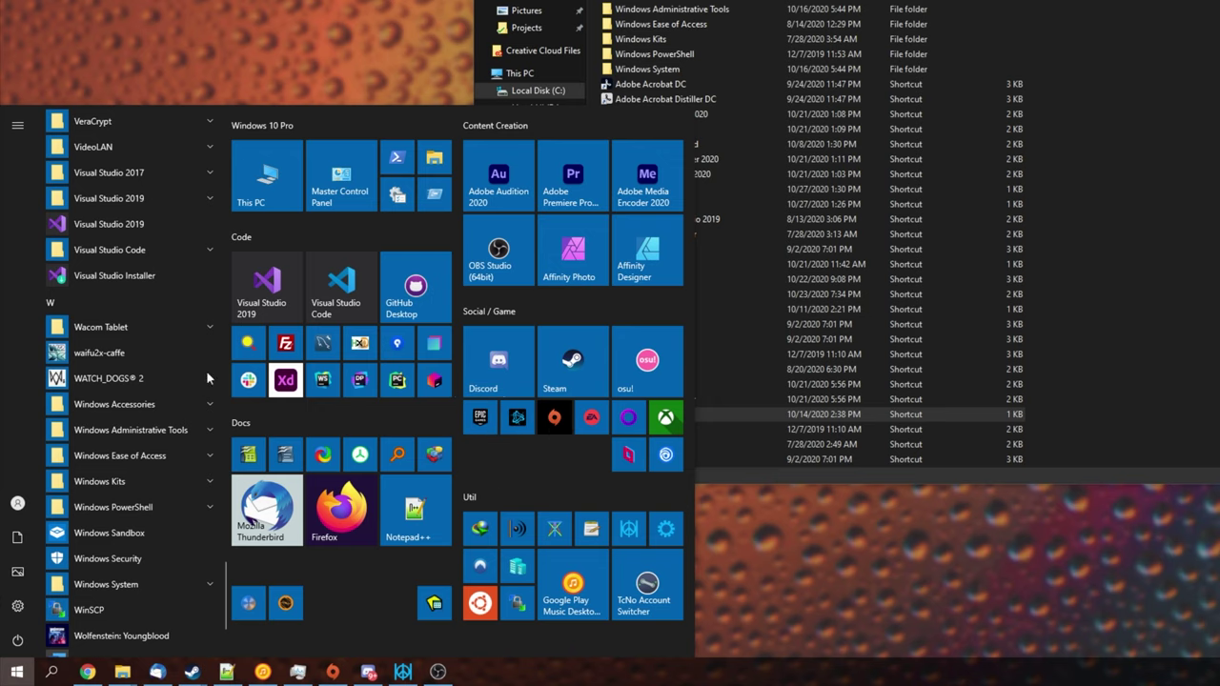
pyautogui.rightClick(134, 351)
pyautogui.click(202, 368)
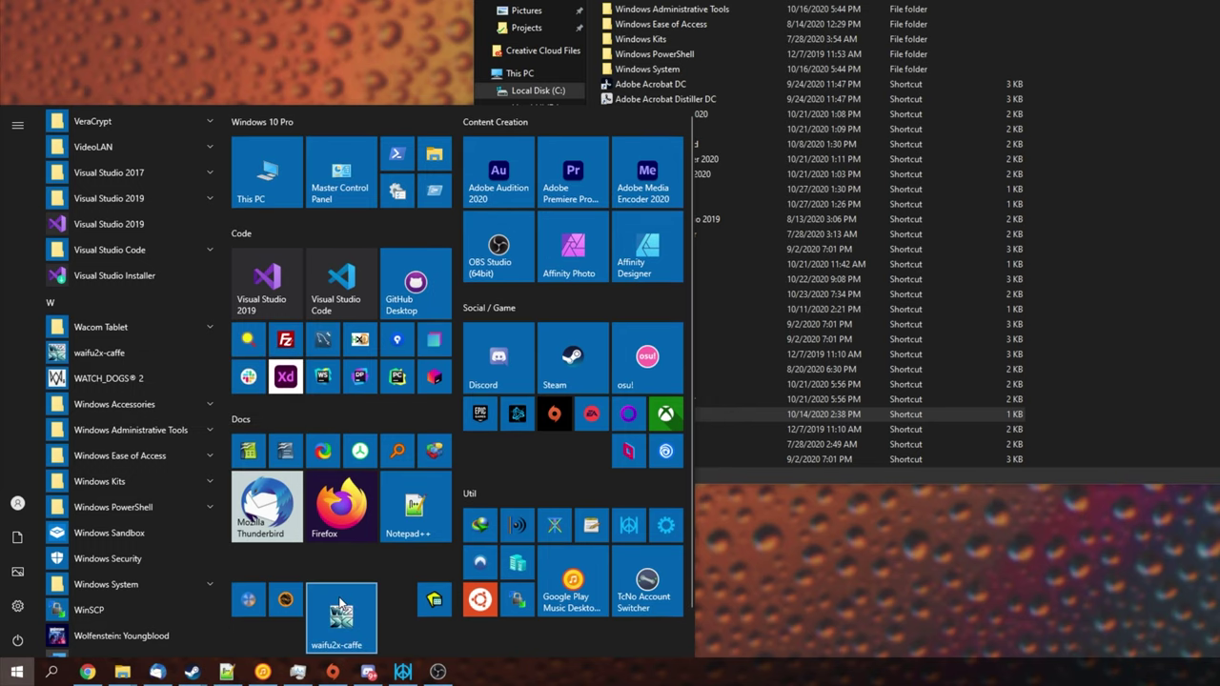
pyautogui.rightClick(153, 352)
pyautogui.click(222, 357)
pyautogui.moveTo(152, 352)
pyautogui.mouseDown()
pyautogui.moveTo(420, 453)
pyautogui.moveTo(347, 613)
pyautogui.mouseUp()
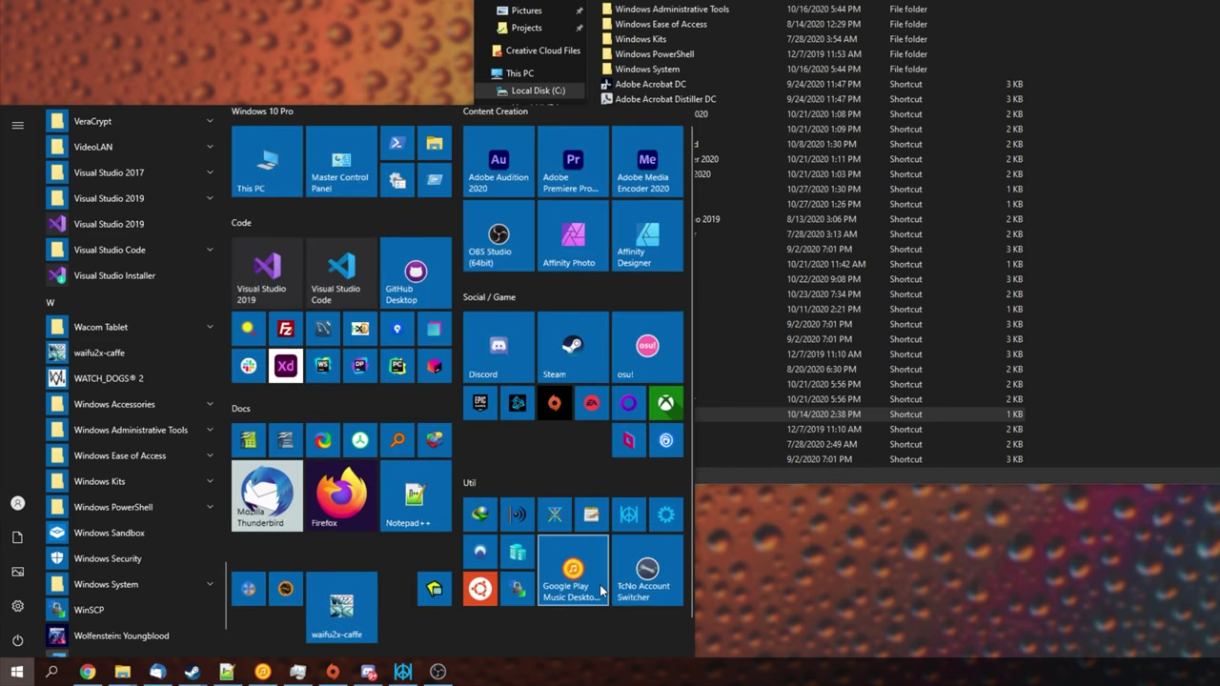
# Step: Resize the waifu2x-caffe tile to Small
pyautogui.rightClick(347, 585)
pyautogui.moveTo(429, 516)
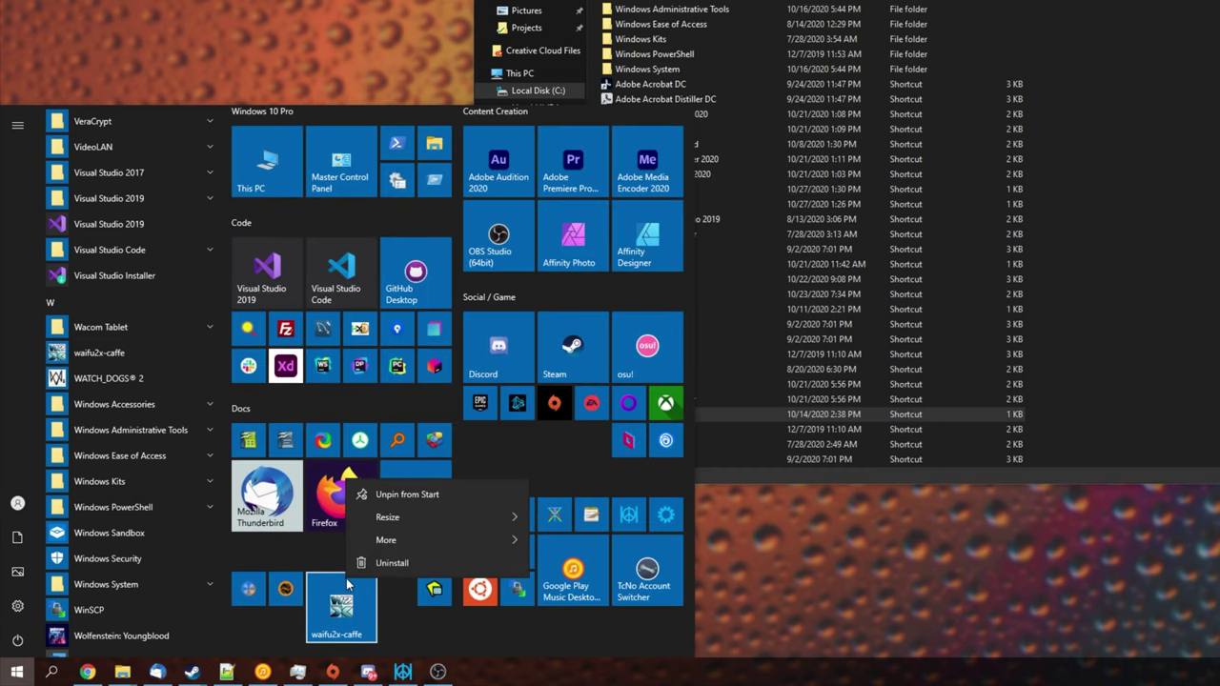
pyautogui.click(628, 521)
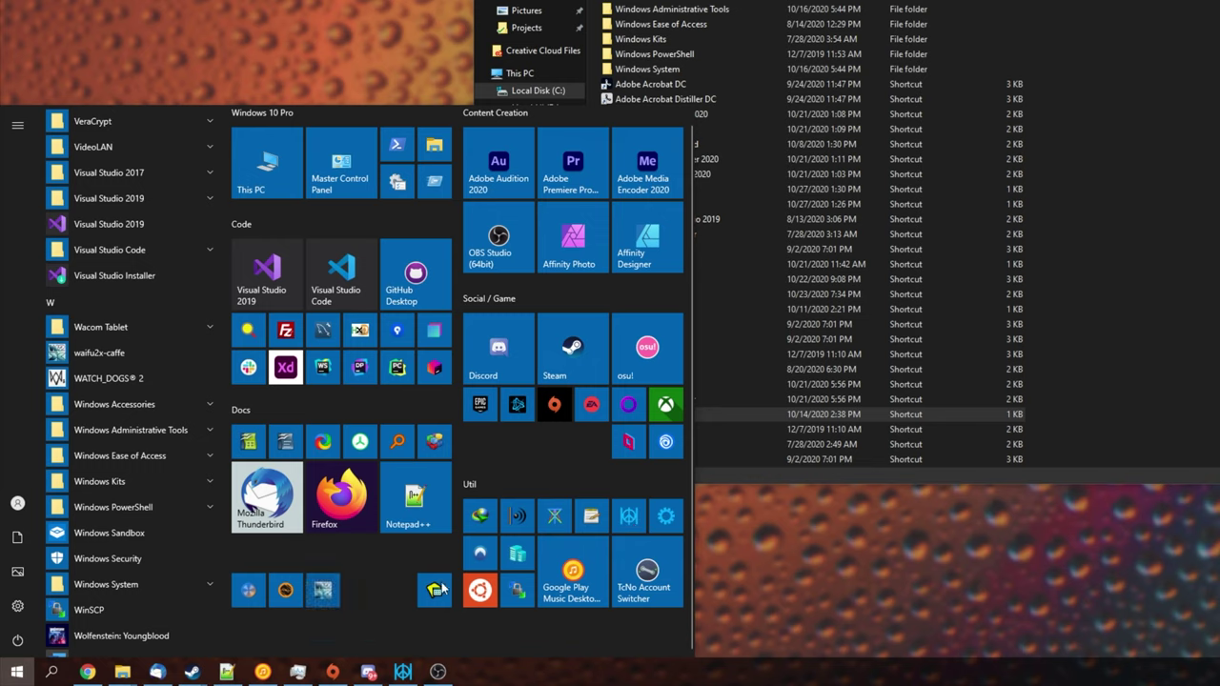
pyautogui.rightClick(325, 589)
pyautogui.click(569, 561)
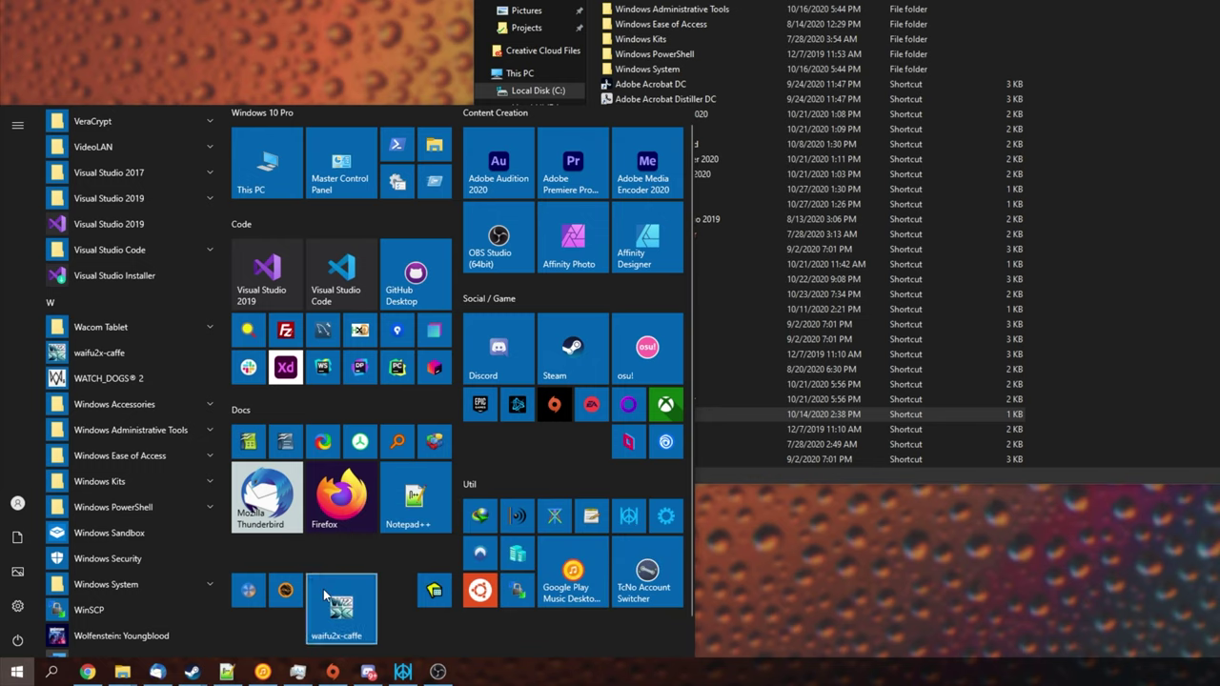
pyautogui.rightClick(323, 589)
pyautogui.click(564, 526)
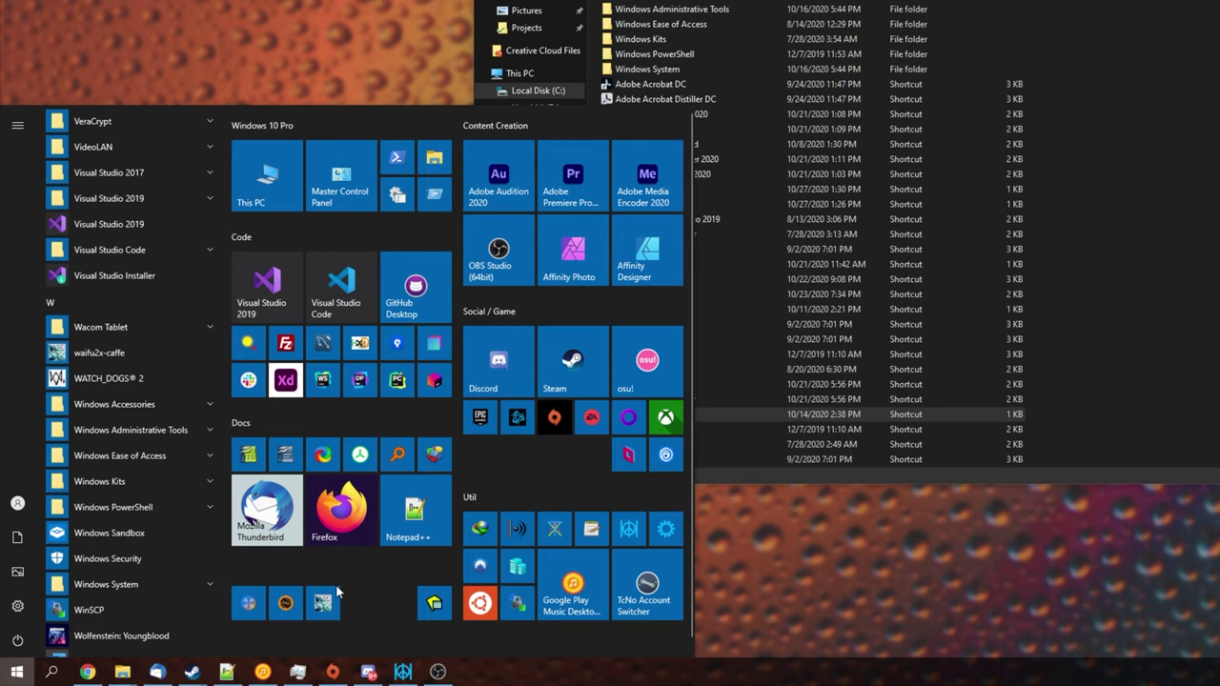
# Step: Close Start, show the desktop, and delete the waifu2x-caffe desktop shortcut
pyautogui.click(1127, 25)
pyautogui.press('super+d')
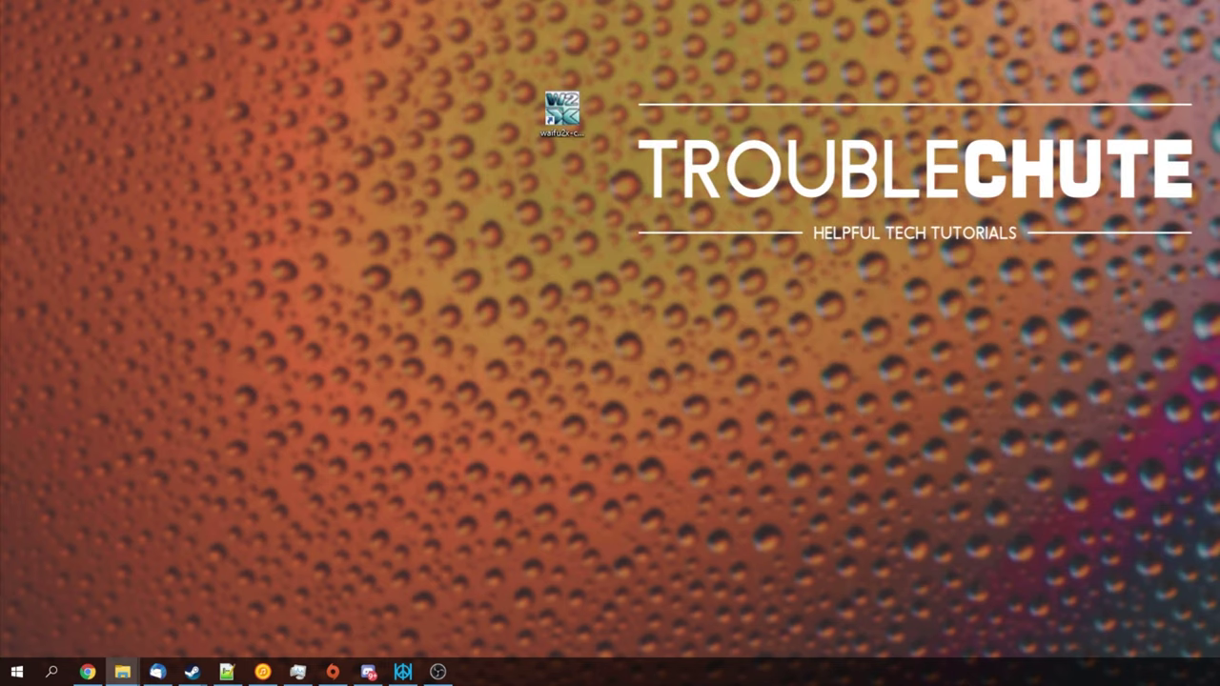
pyautogui.click(374, 303)
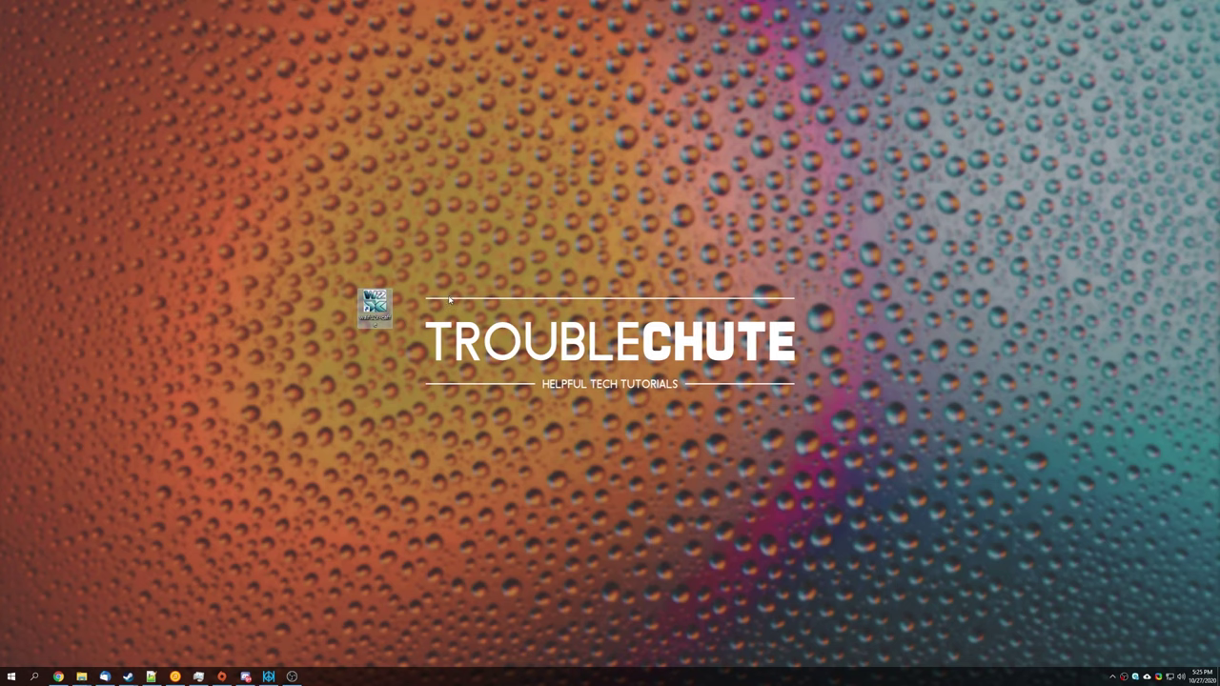
pyautogui.moveTo(375, 303); pyautogui.dragTo(1197, 21)
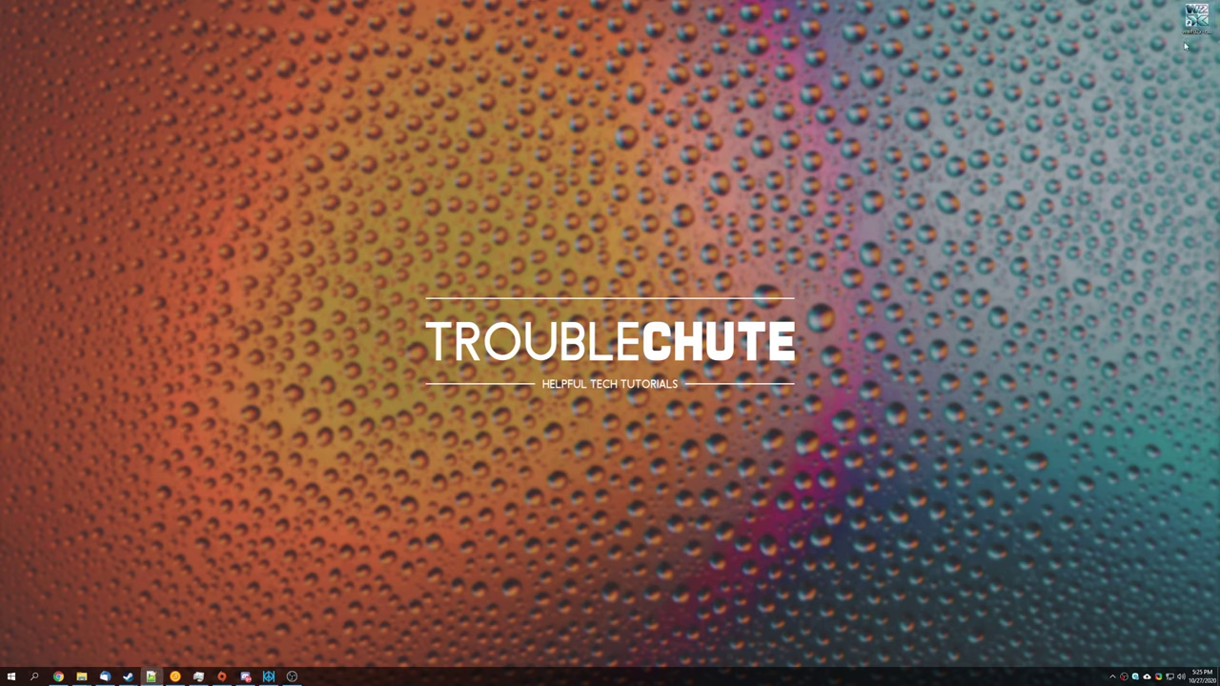
pyautogui.click(1196, 17)
pyautogui.press('Delete')
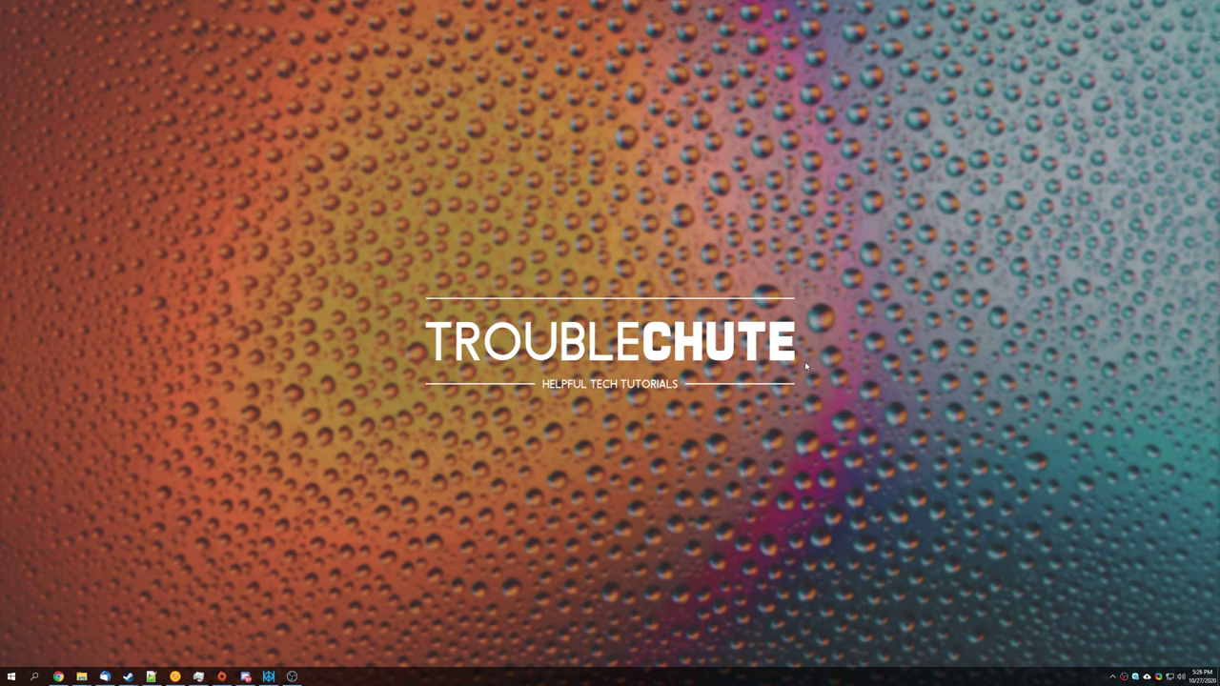